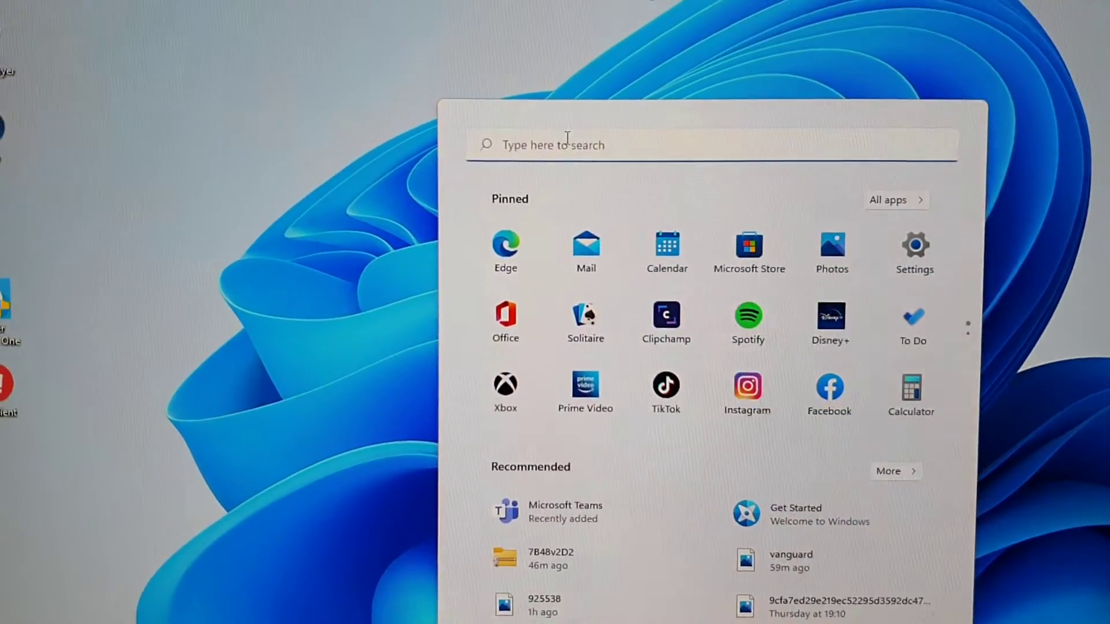
# - Search the Start menu for 'disk' to find the disk partitioning tool
pyautogui.click(529, 108)
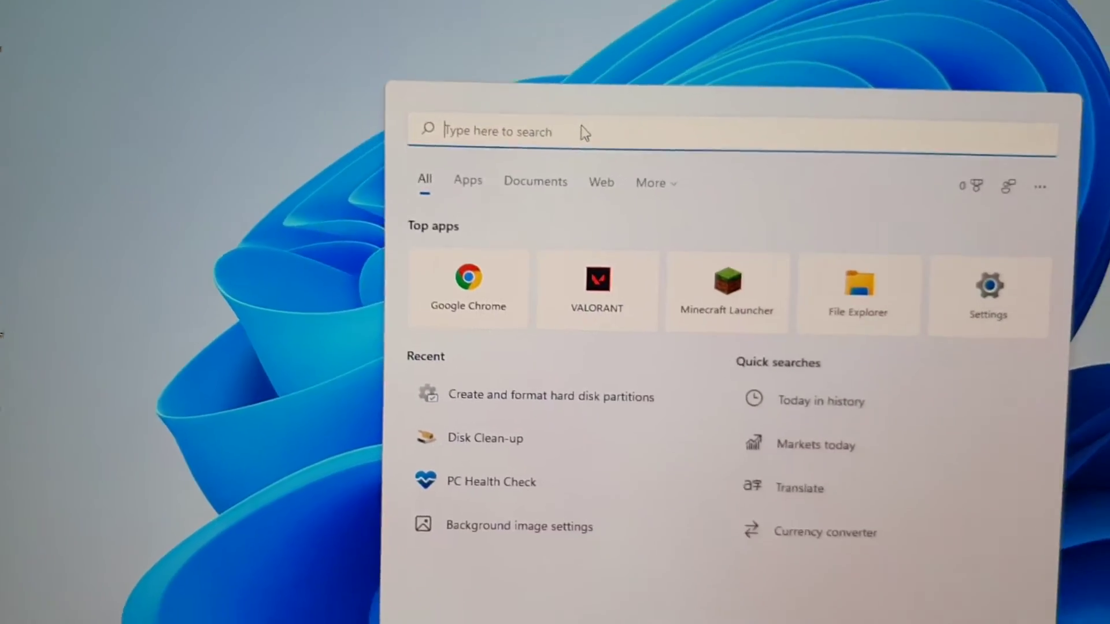
pyautogui.write('d')
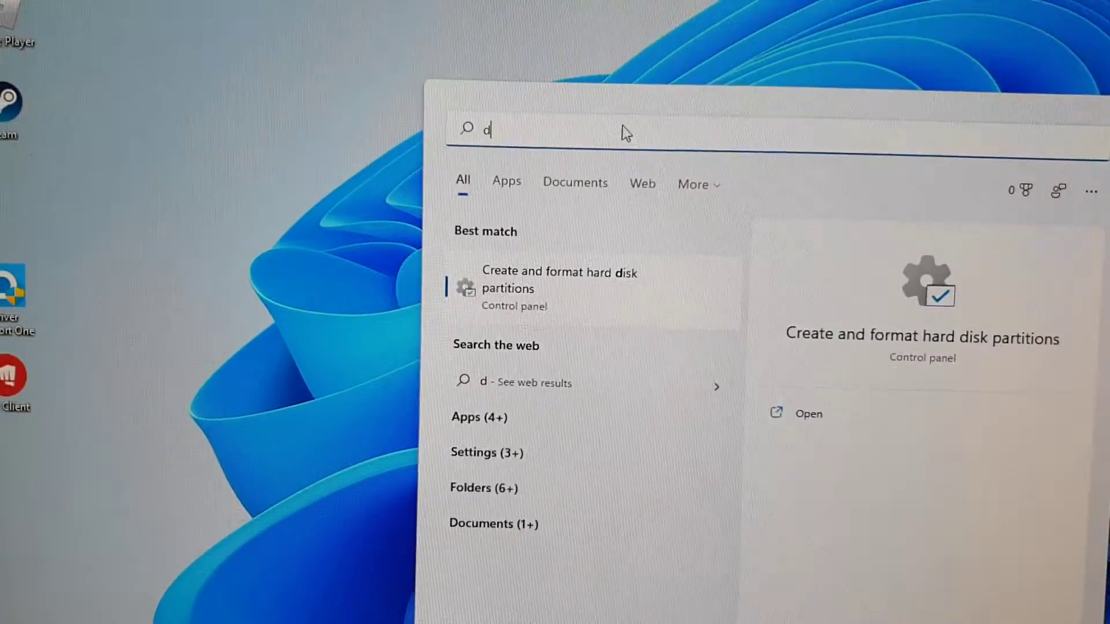
pyautogui.write('isk ')
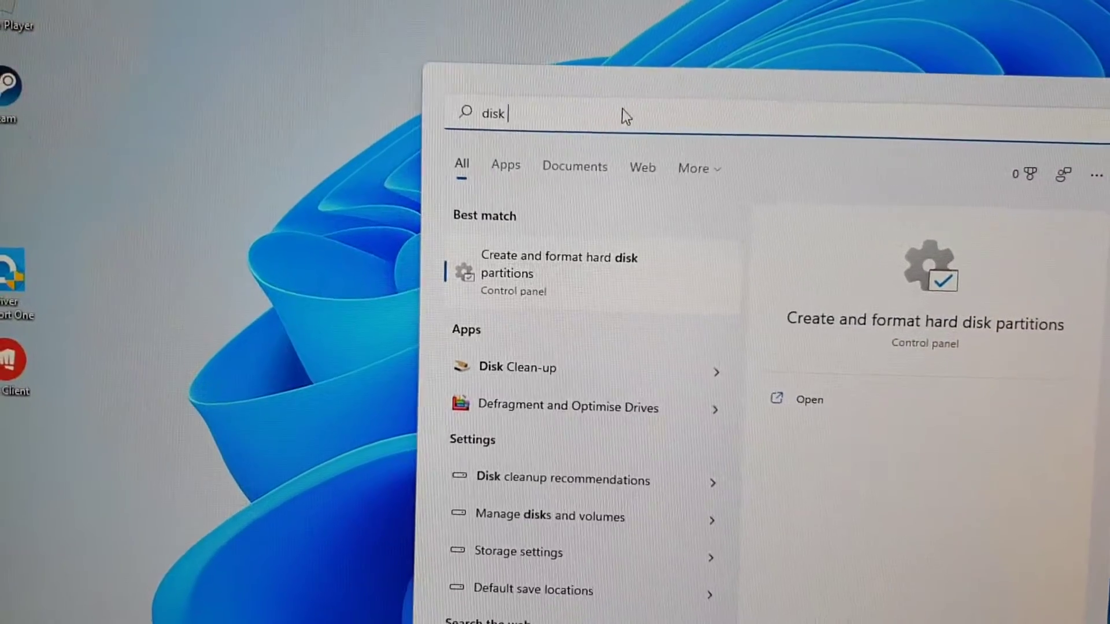
pyautogui.write('m')
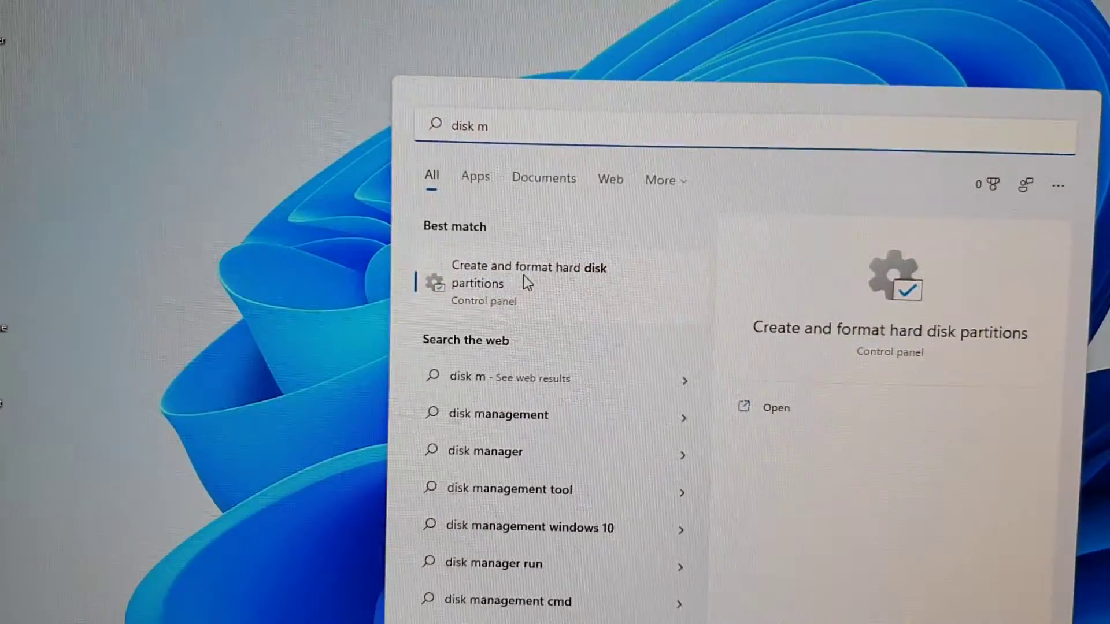
# - Launch 'Create and format hard disk partitions' and cancel the Initialise Disk prompt for Disk 1
pyautogui.click(525, 282)
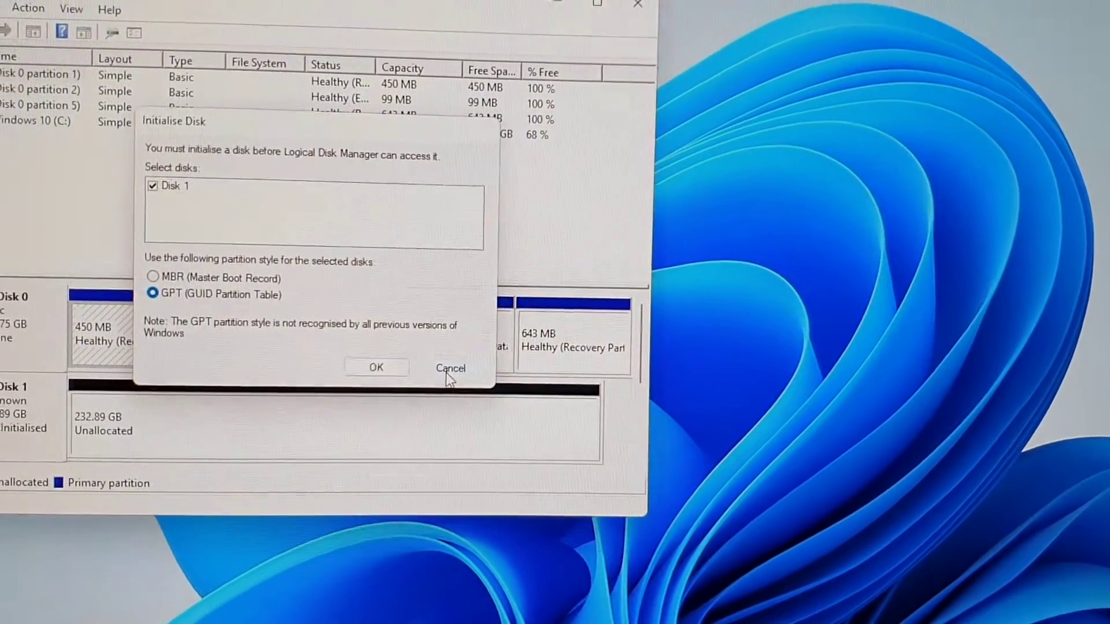
pyautogui.click(449, 369)
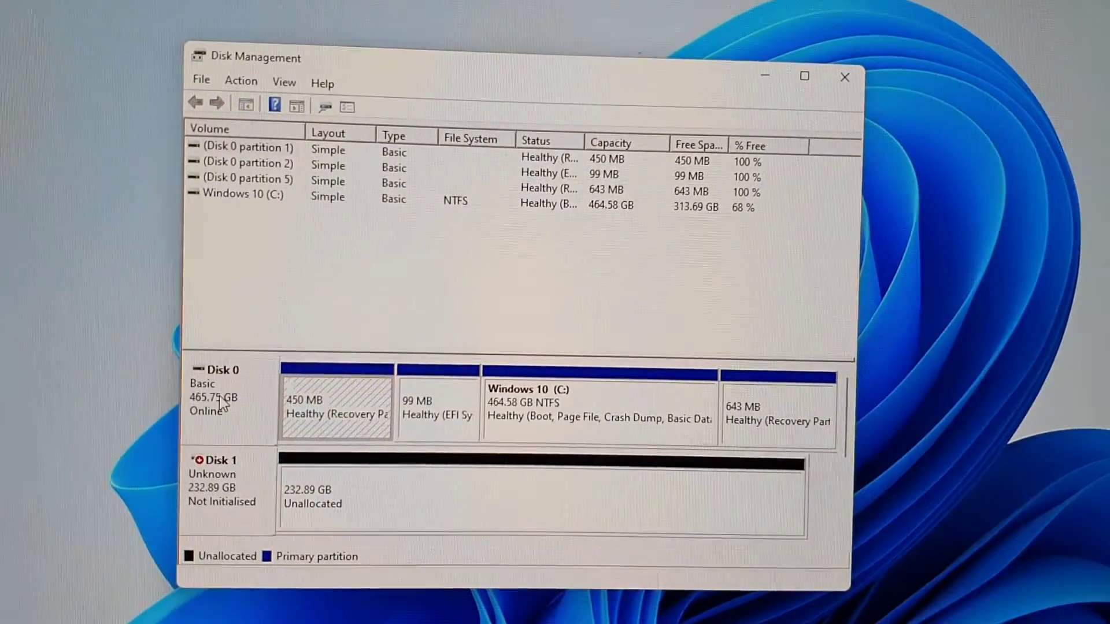
# - Open Disk 0's Properties, centre the dialog, and show the Volumes tab with GPT partition style
pyautogui.rightClick(222, 404)
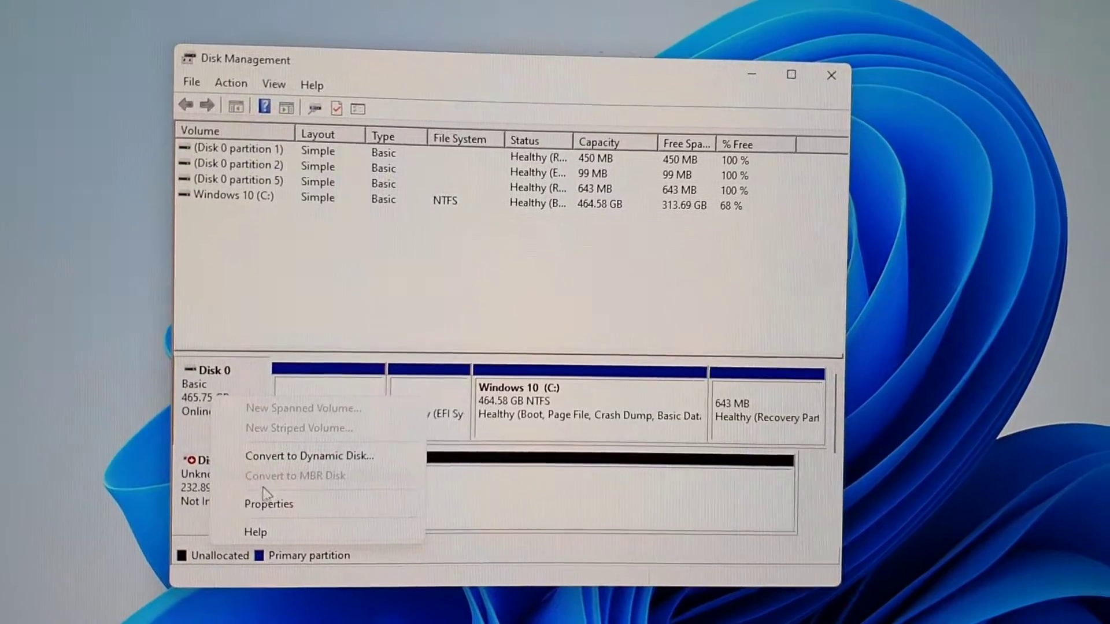
pyautogui.click(267, 501)
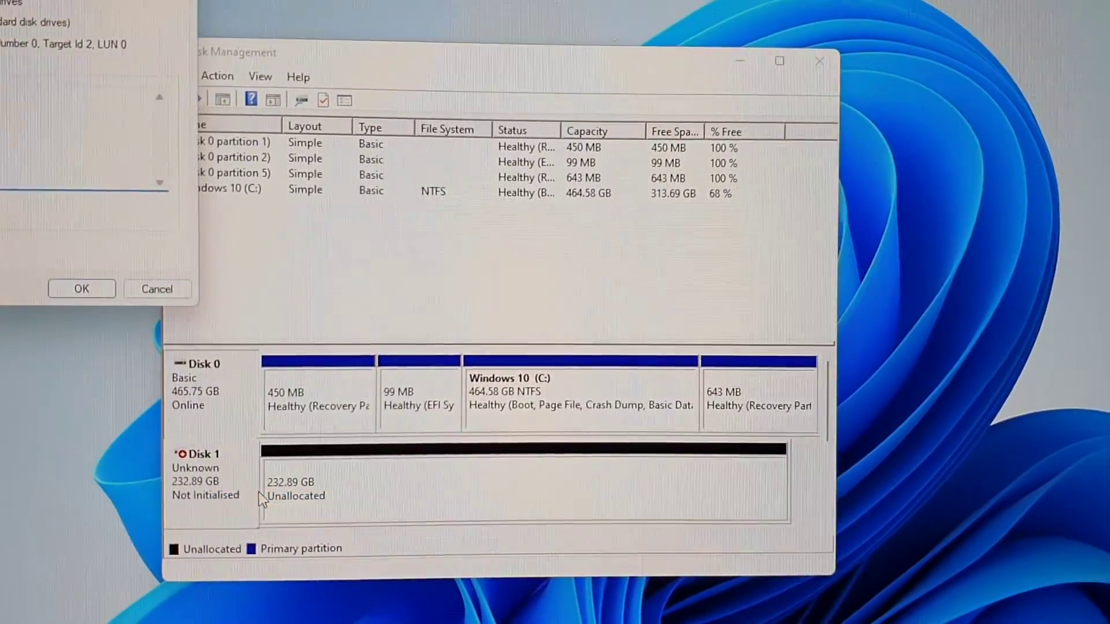
pyautogui.moveTo(26, 0); pyautogui.dragTo(556, 147)
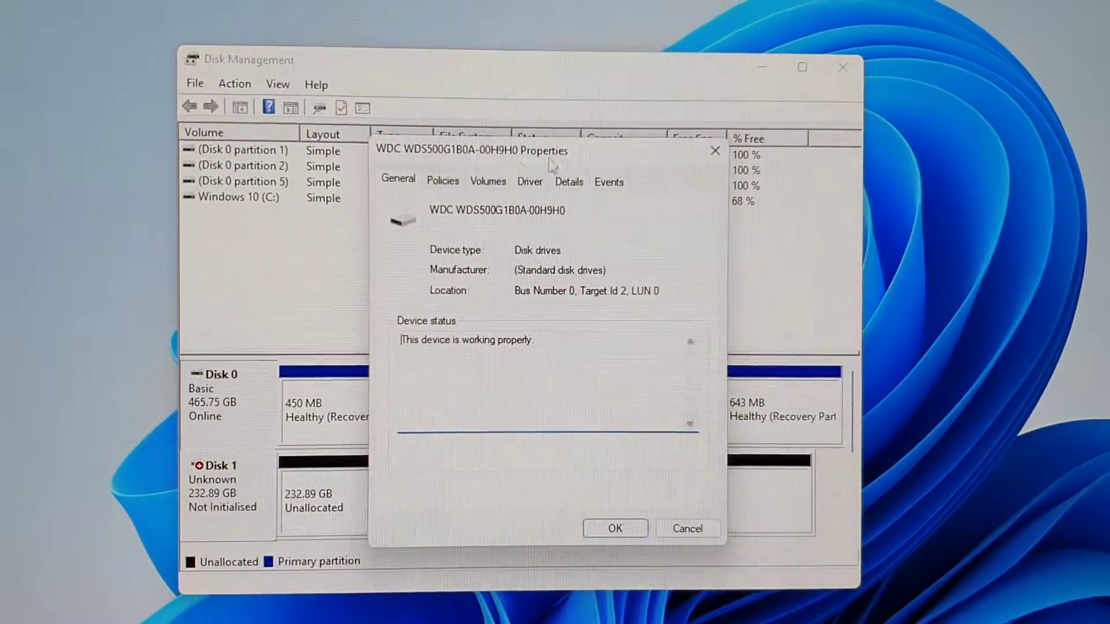
pyautogui.click(491, 183)
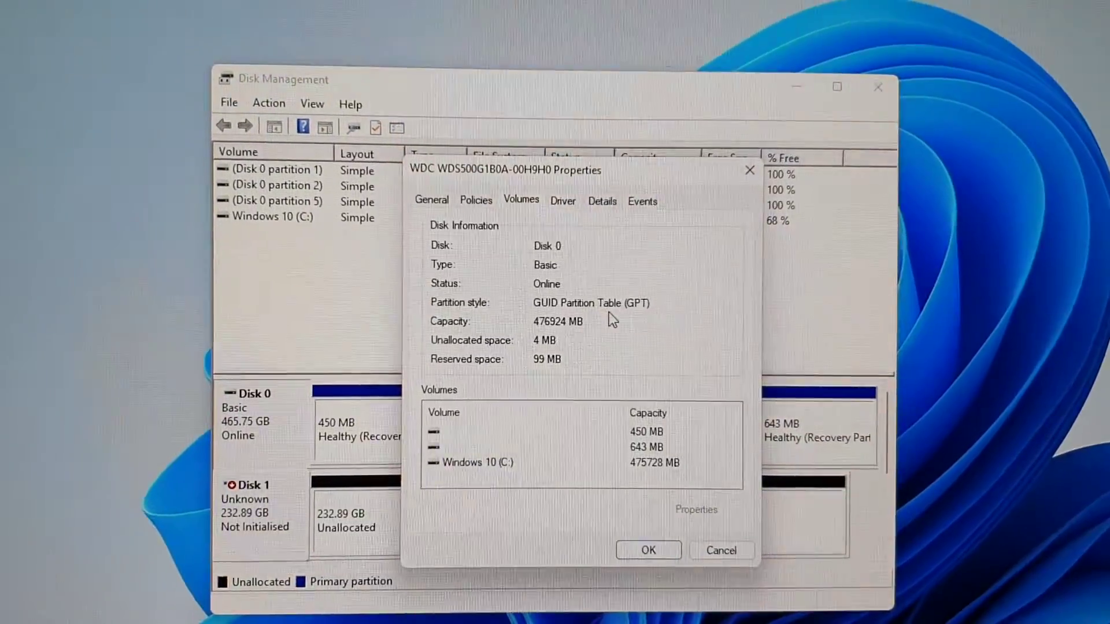